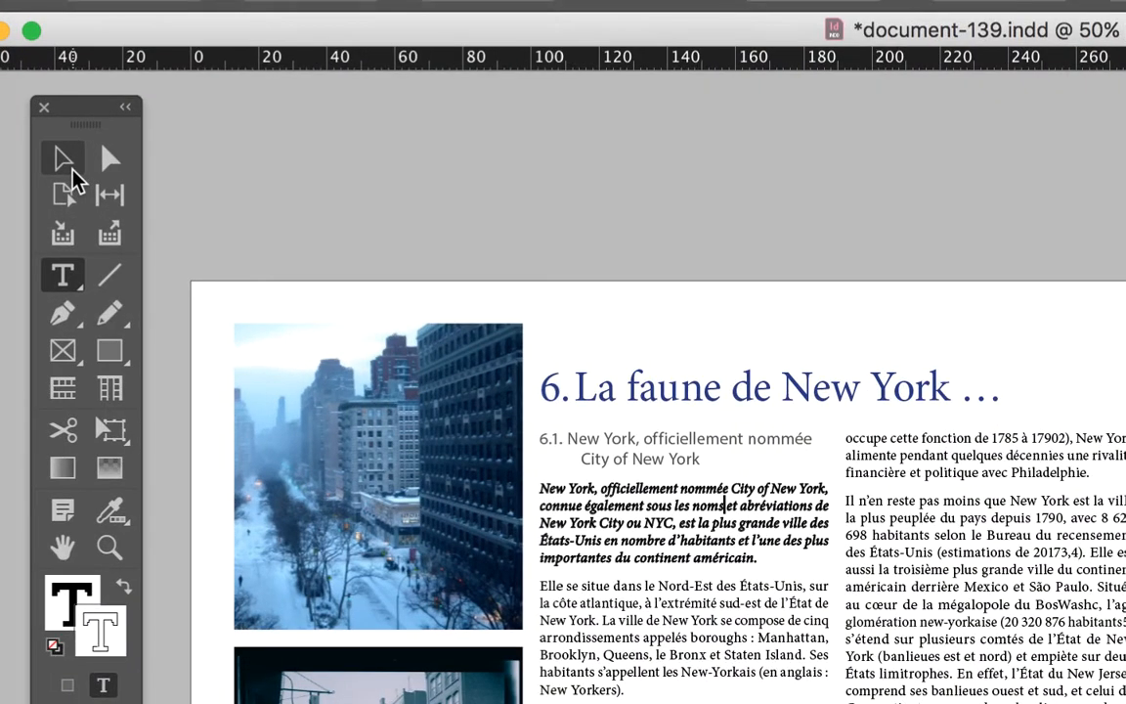
- Open the options of the "corps du texte (body)" paragraph style and show its "Formats de caractères de base" settings
left_click(72, 168)
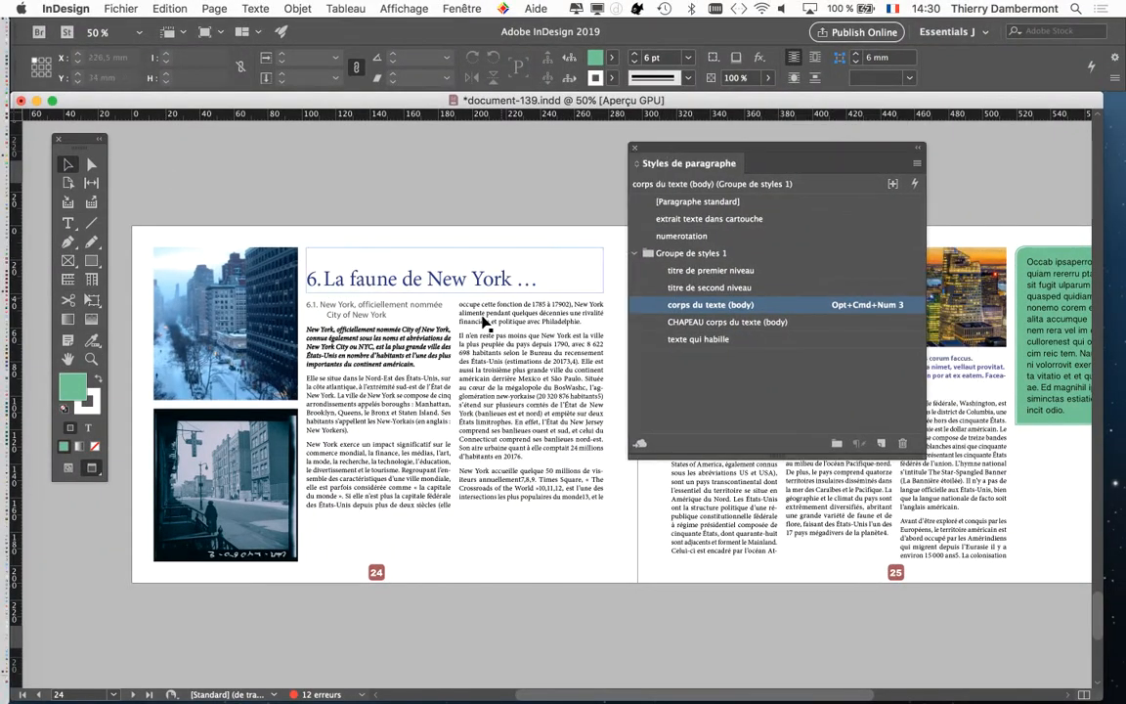
scroll(411, 340, "up", 1)
scroll(408, 314, "up", 1)
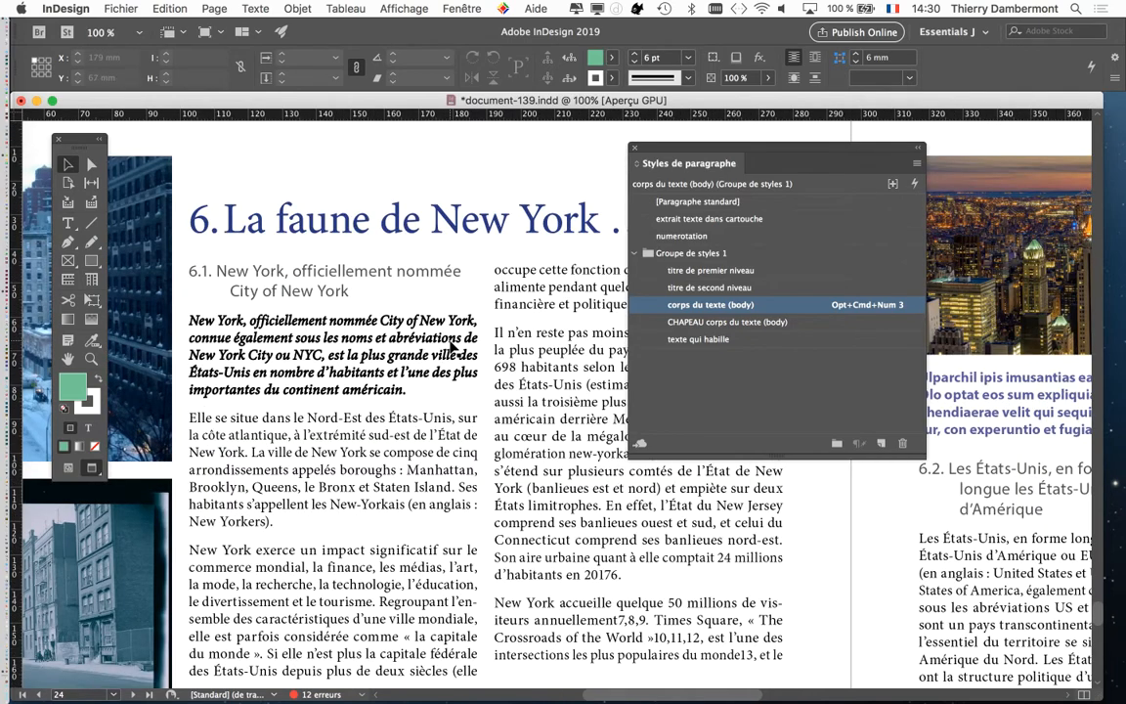
scroll(476, 406, "down", 3)
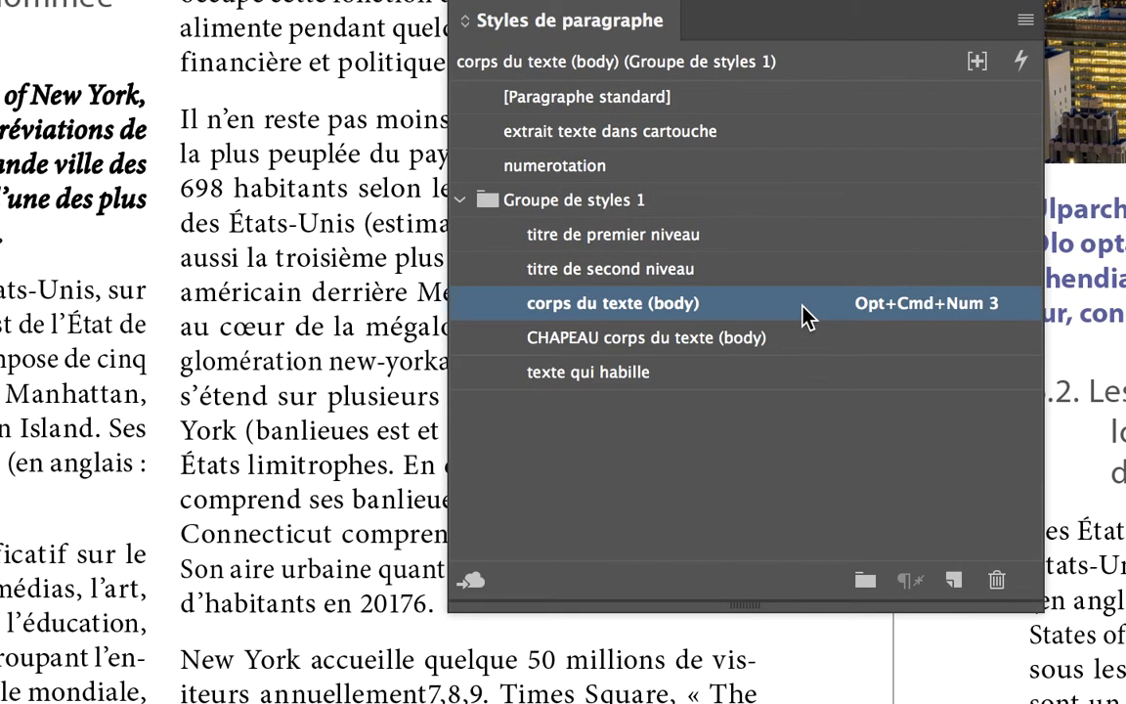
double_click(803, 314)
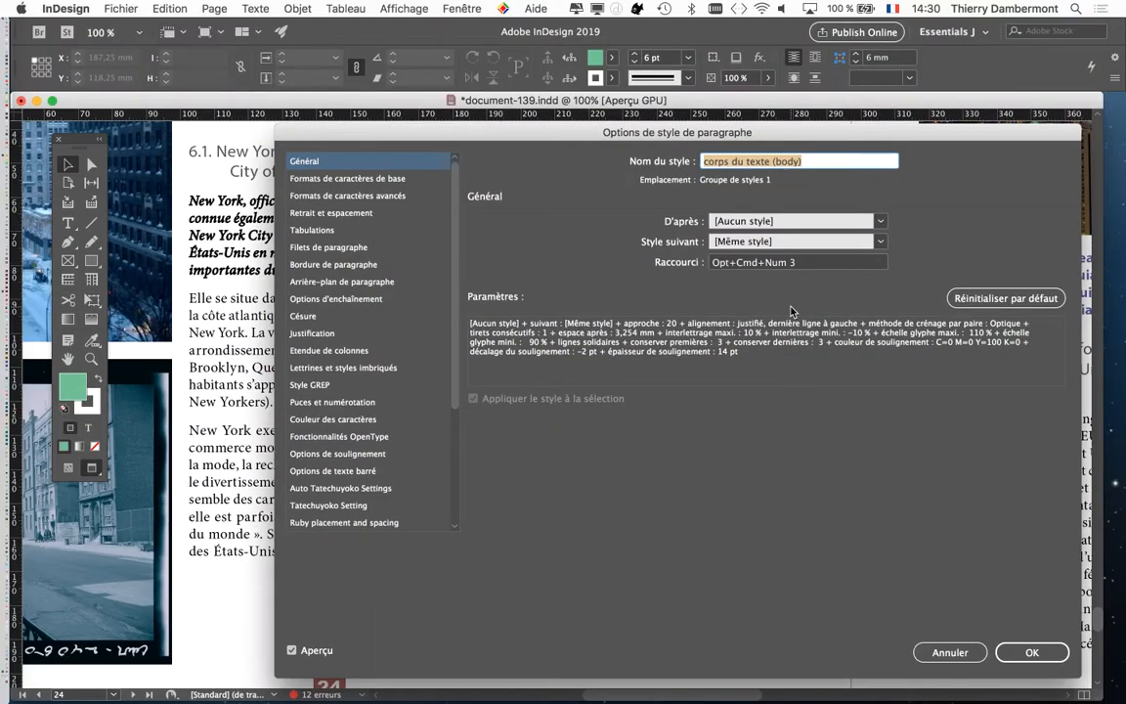
left_click_drag(674, 132, 895, 64)
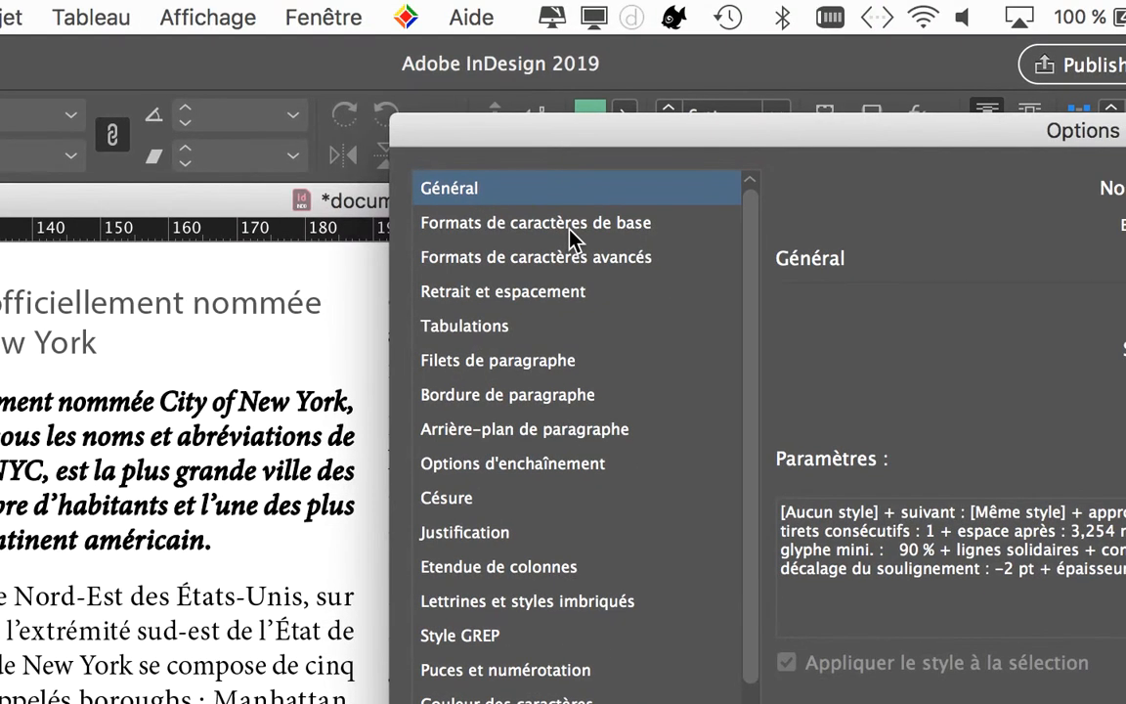
left_click(572, 223)
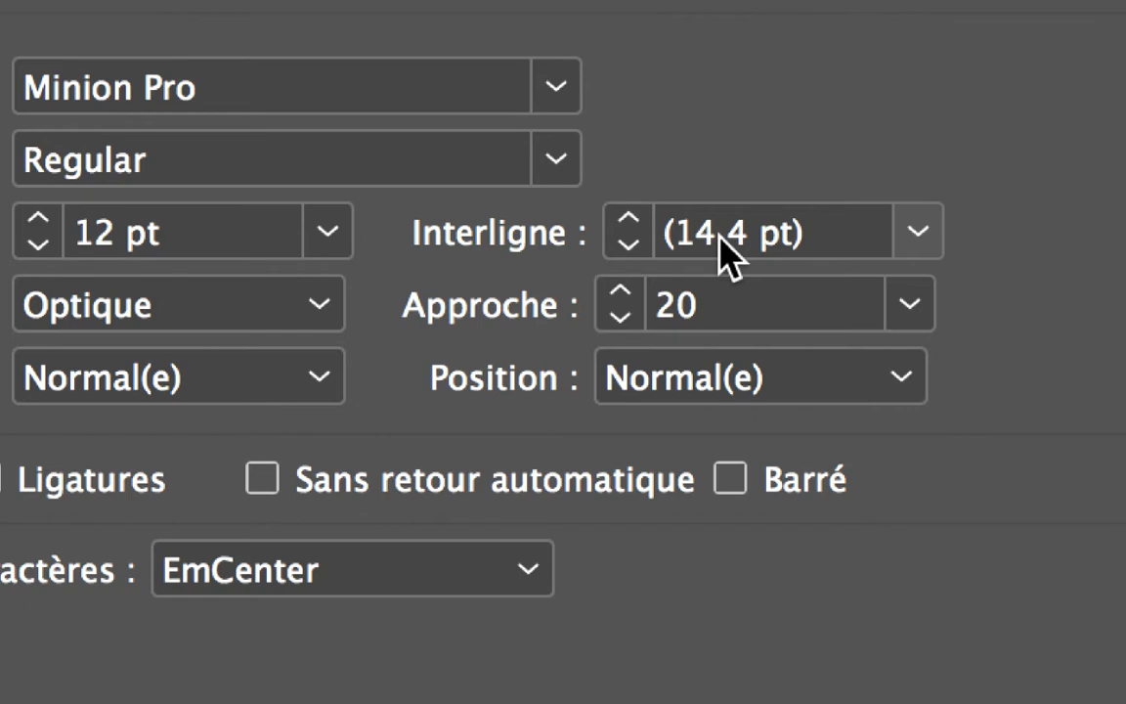
- Set the leading (Interligne) of the "corps du texte (body)" style to 22 pt
left_click(644, 228)
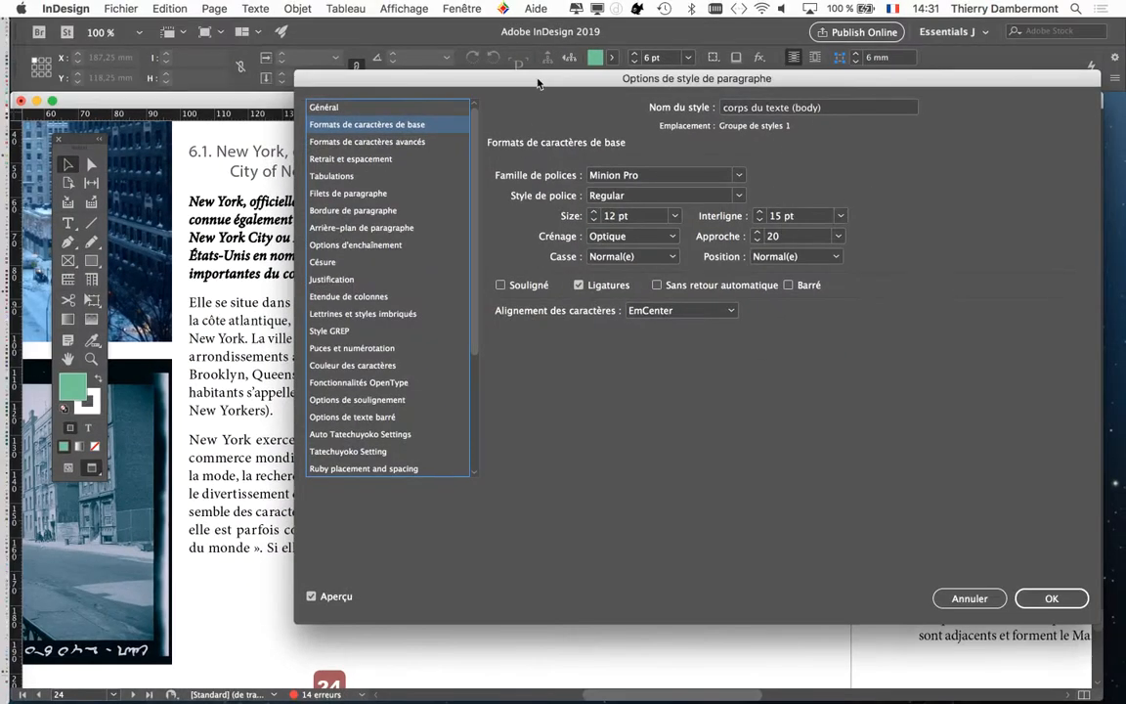
left_click_drag(495, 105, 733, 68)
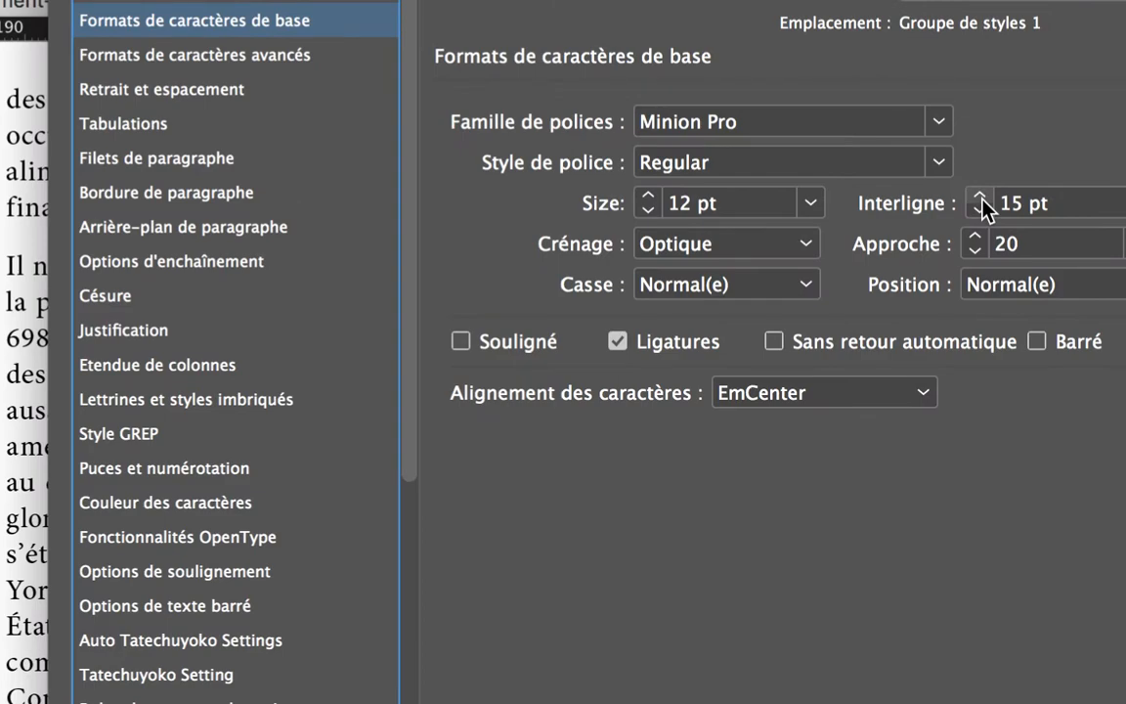
left_click(981, 198)
left_click(980, 198)
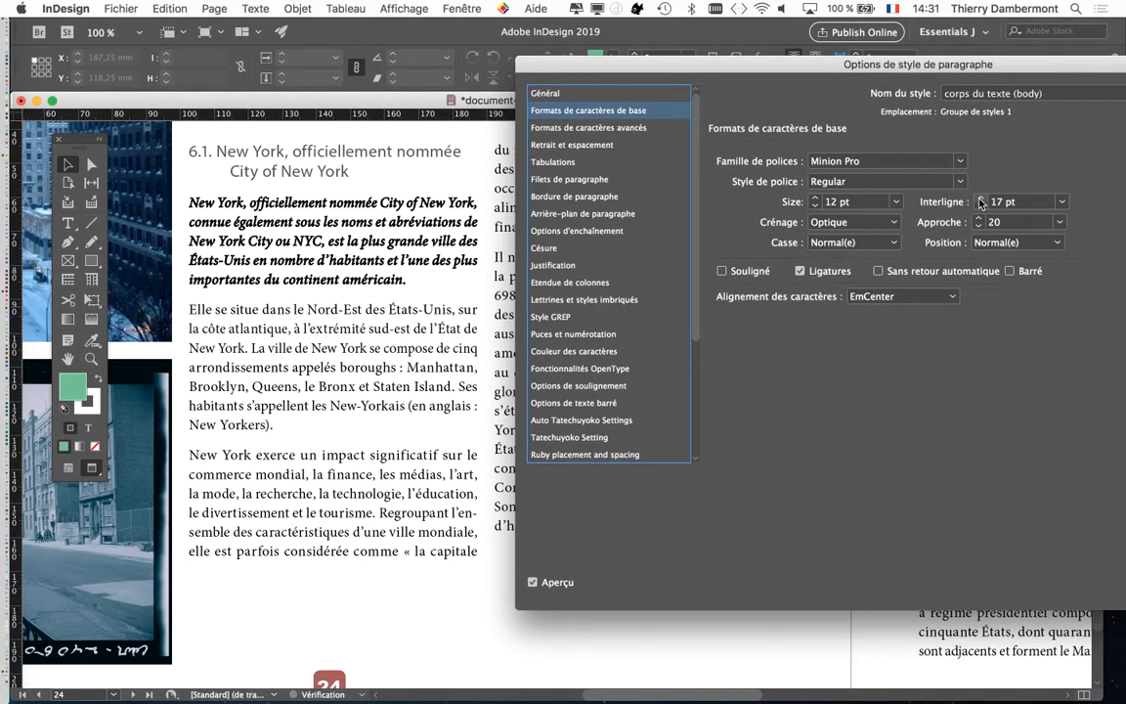
left_click(980, 200)
left_click(980, 207)
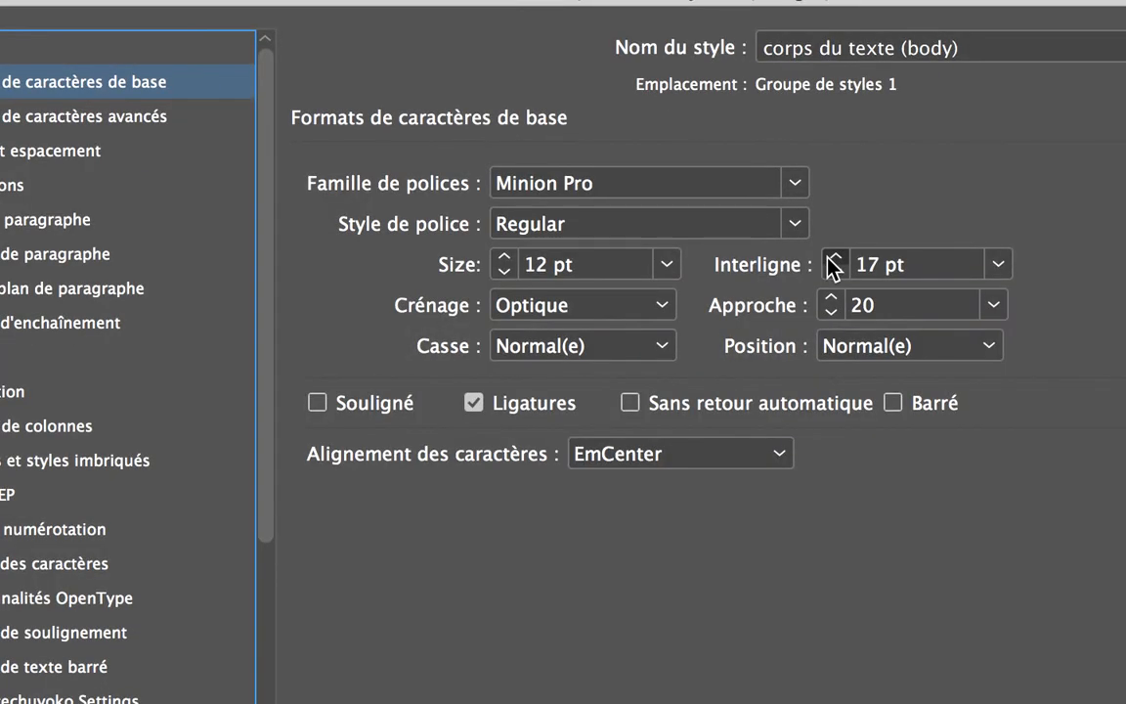
left_click(830, 258)
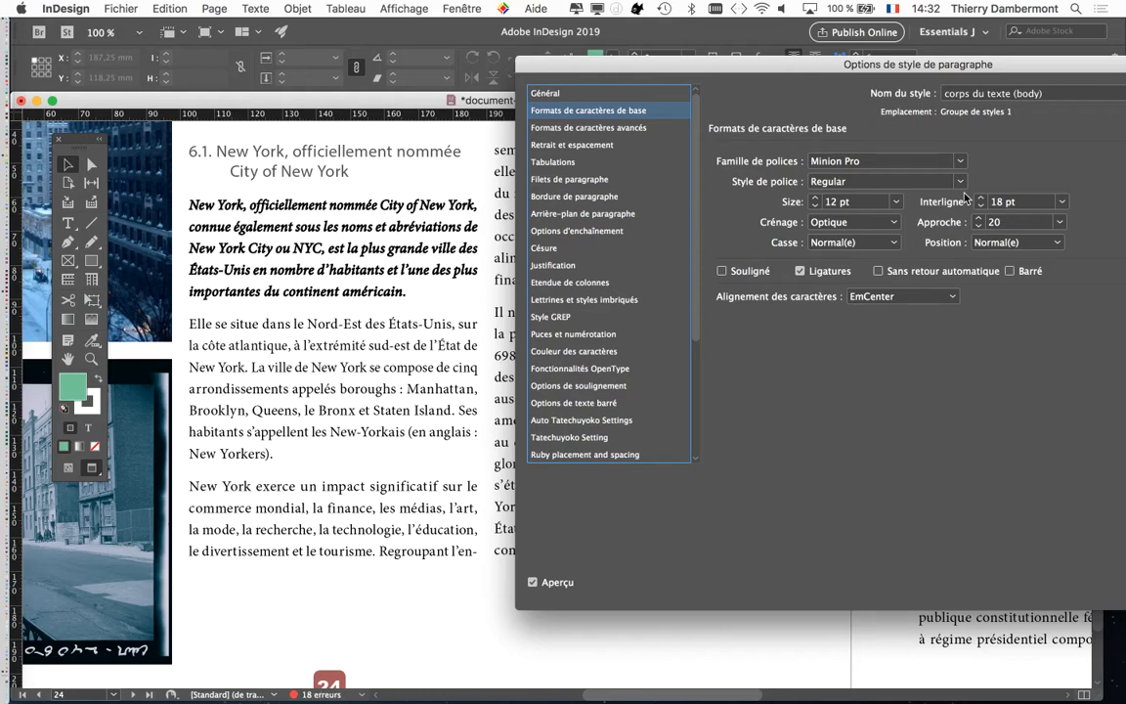
left_click(980, 197)
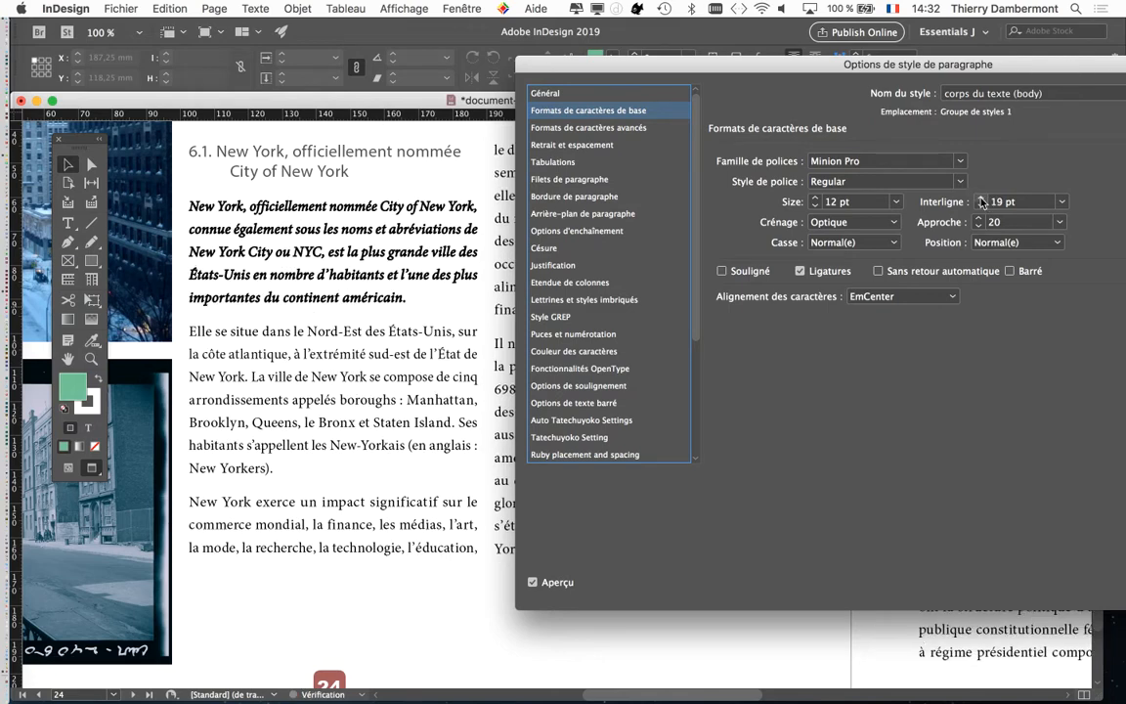
left_click(980, 197)
left_click(979, 197)
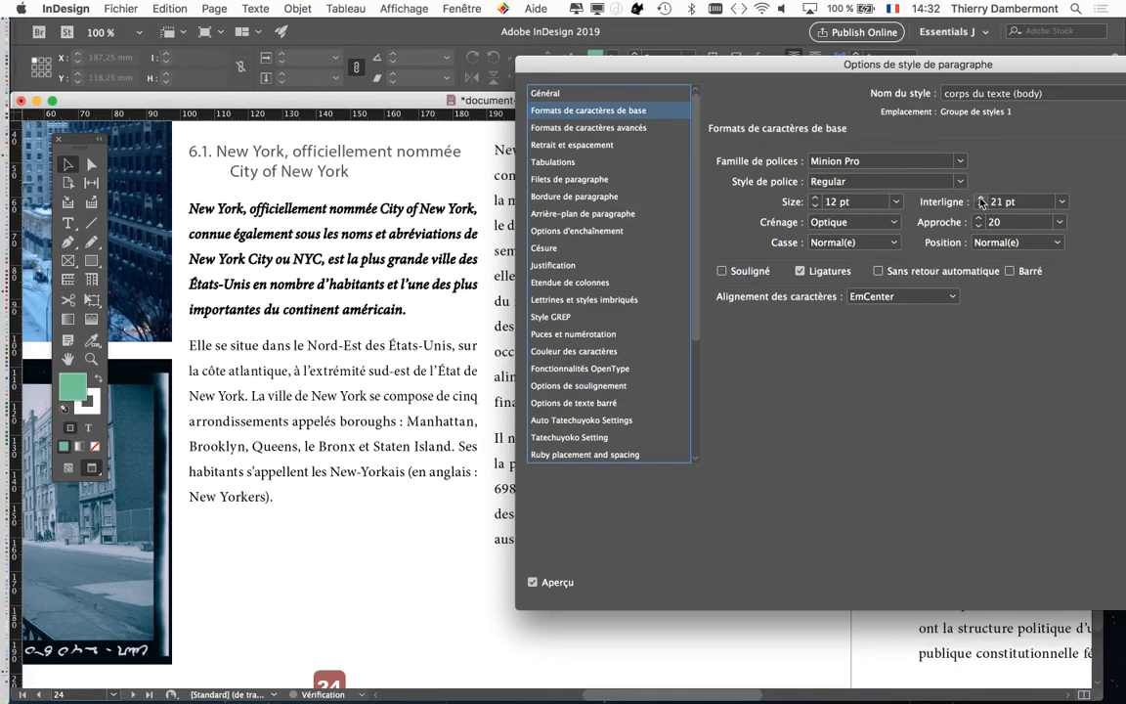
left_click(981, 197)
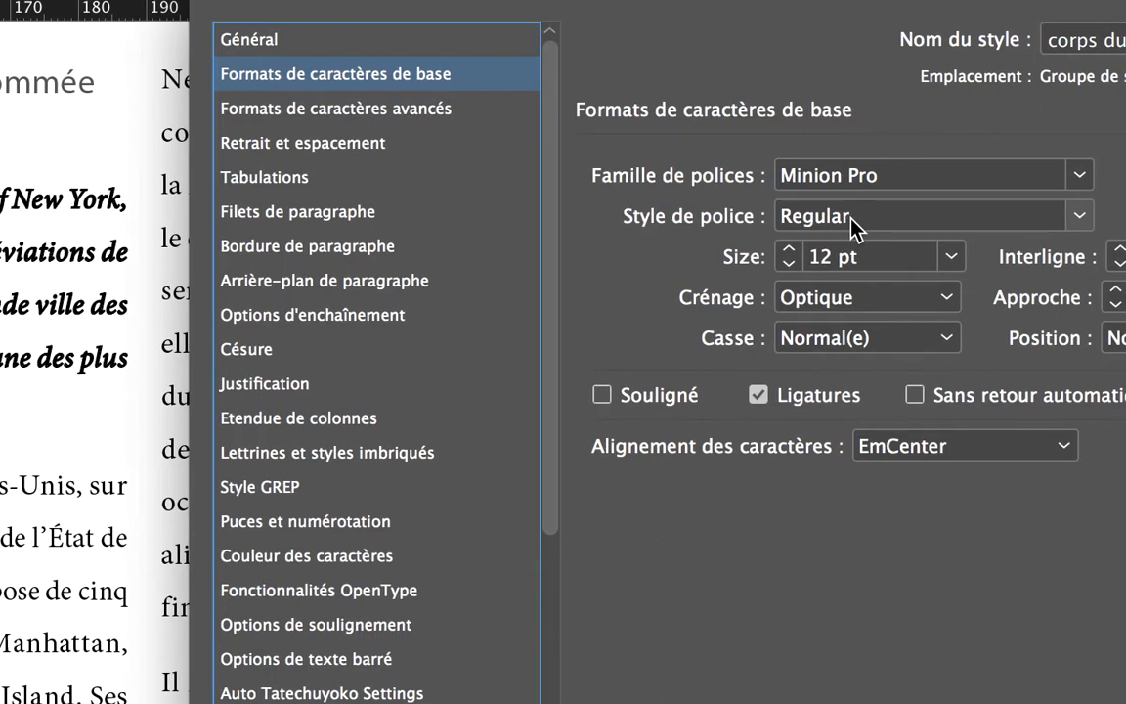
- Try the Bold and Medium font styles on the "corps du texte (body)" style and return it to Regular
left_click(850, 217)
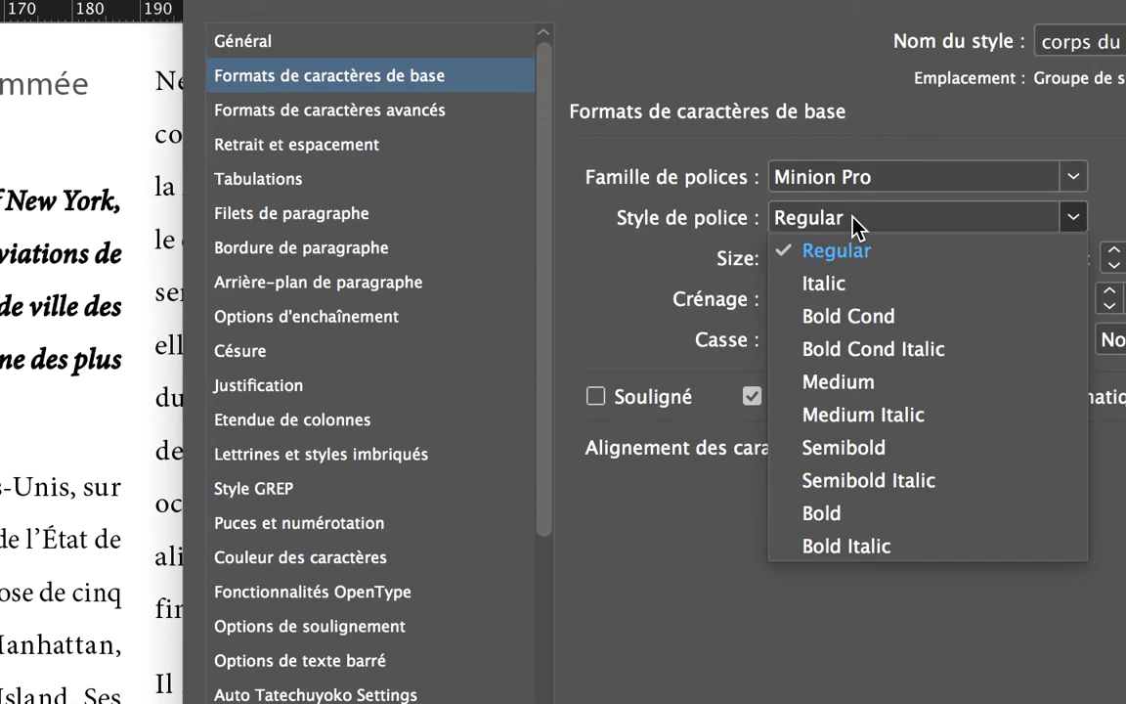
left_click(853, 218)
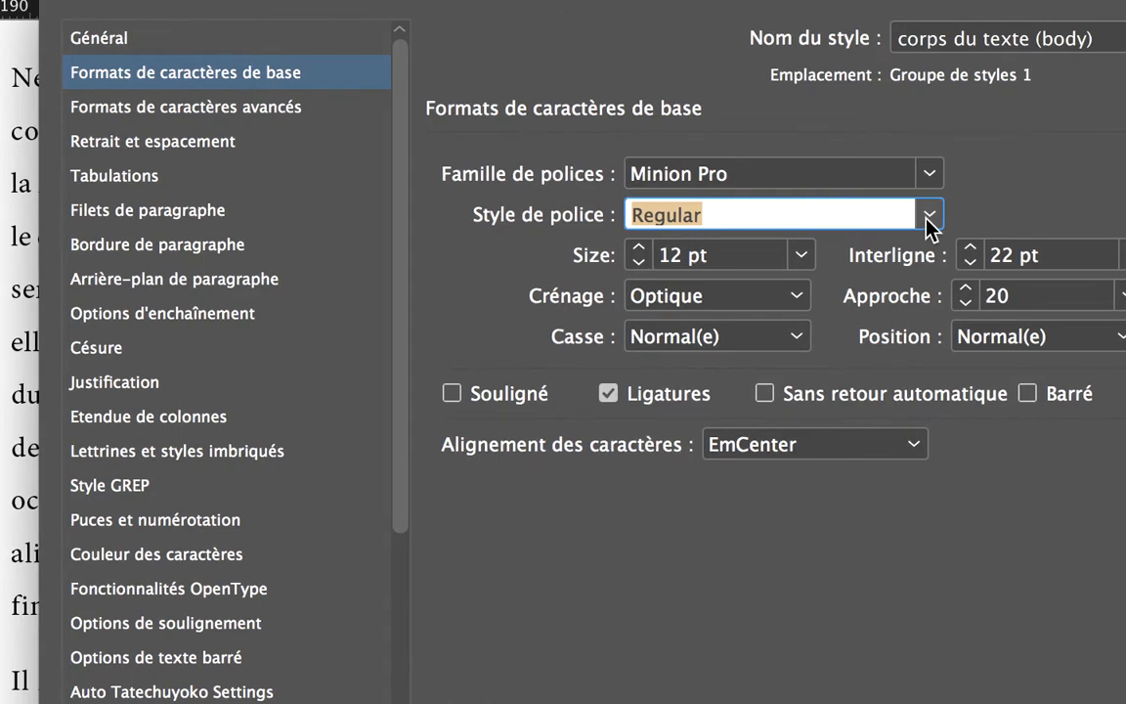
left_click(928, 217)
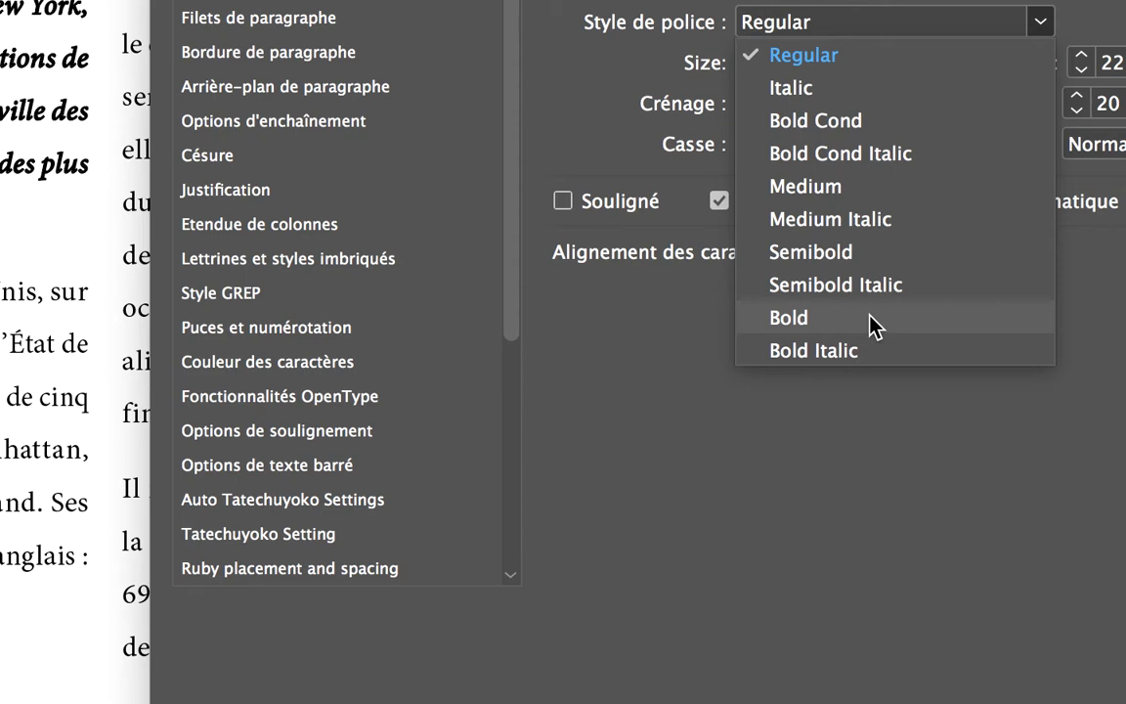
left_click(873, 318)
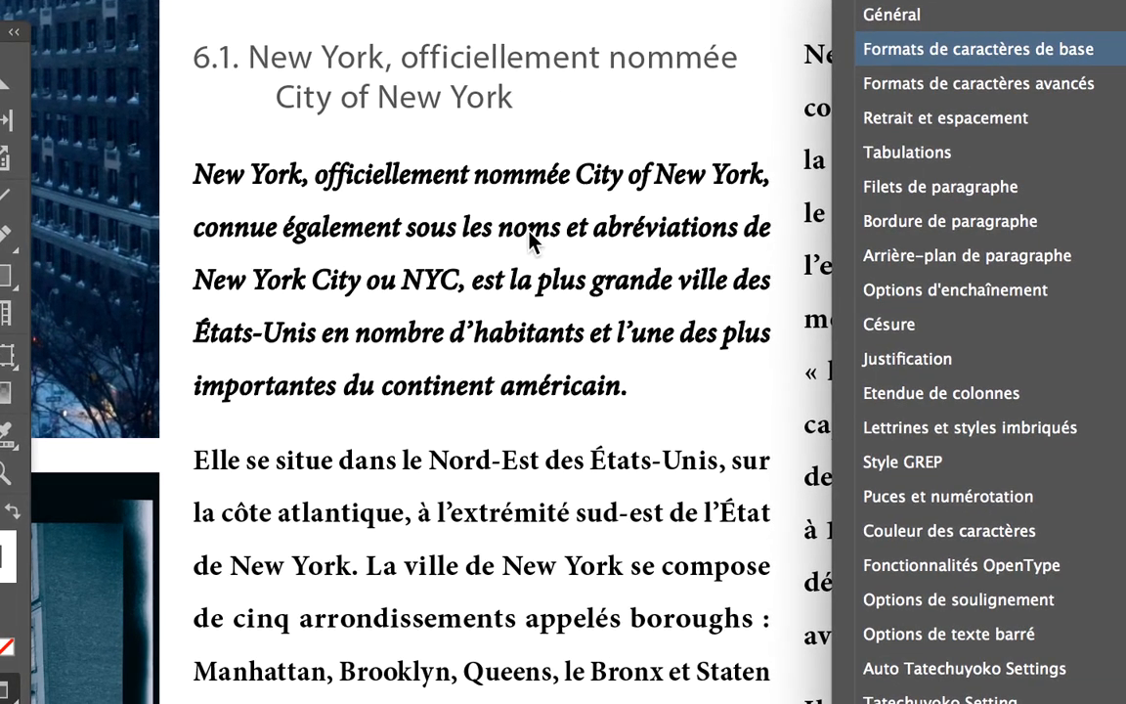
left_click(996, 73)
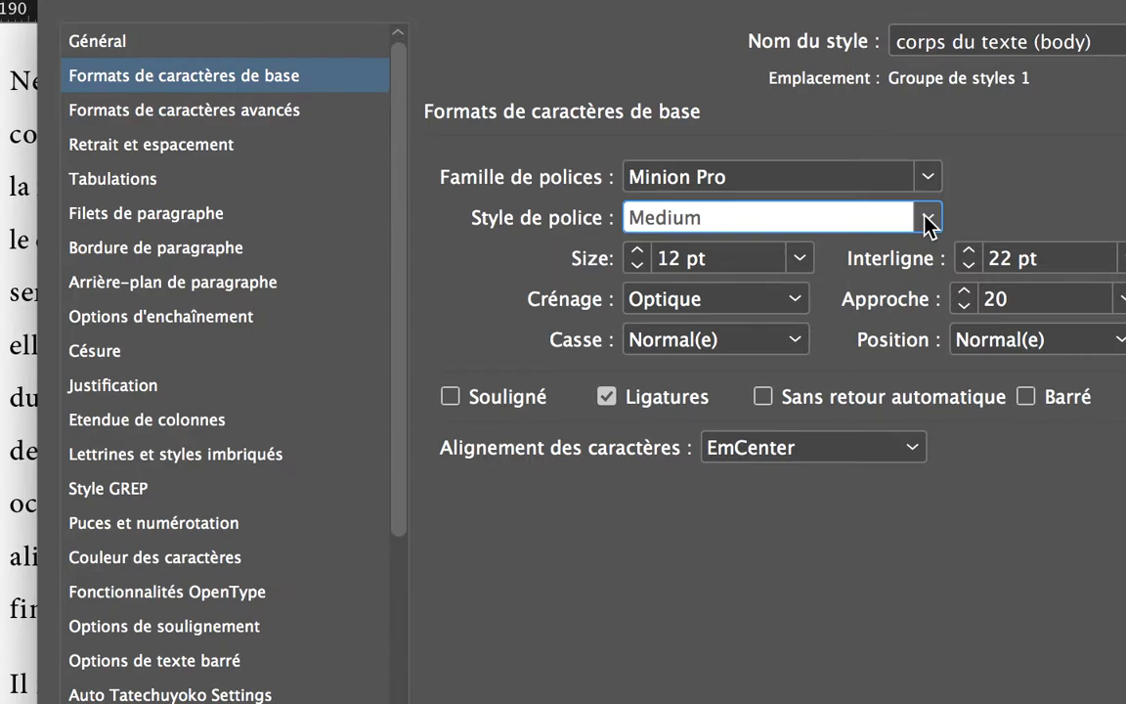
left_click(850, 248)
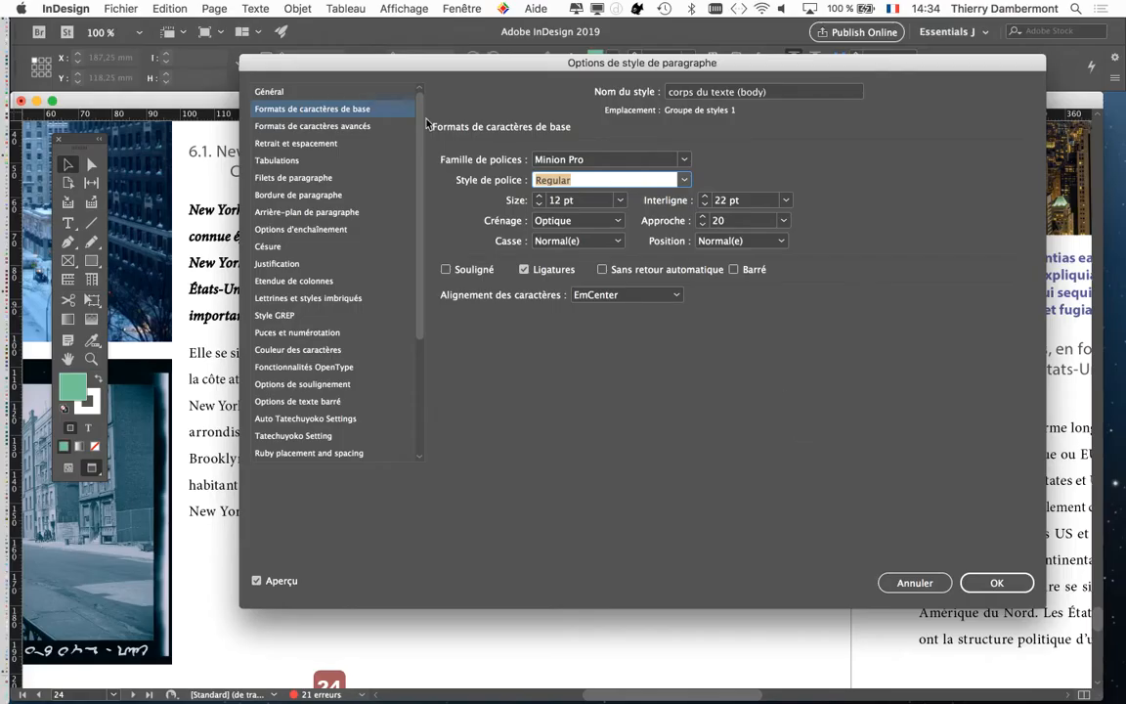
- Apply the changed paragraph style options and move the Styles de paragraphe panel away from the page 25 text
left_click_drag(377, 61, 414, 51)
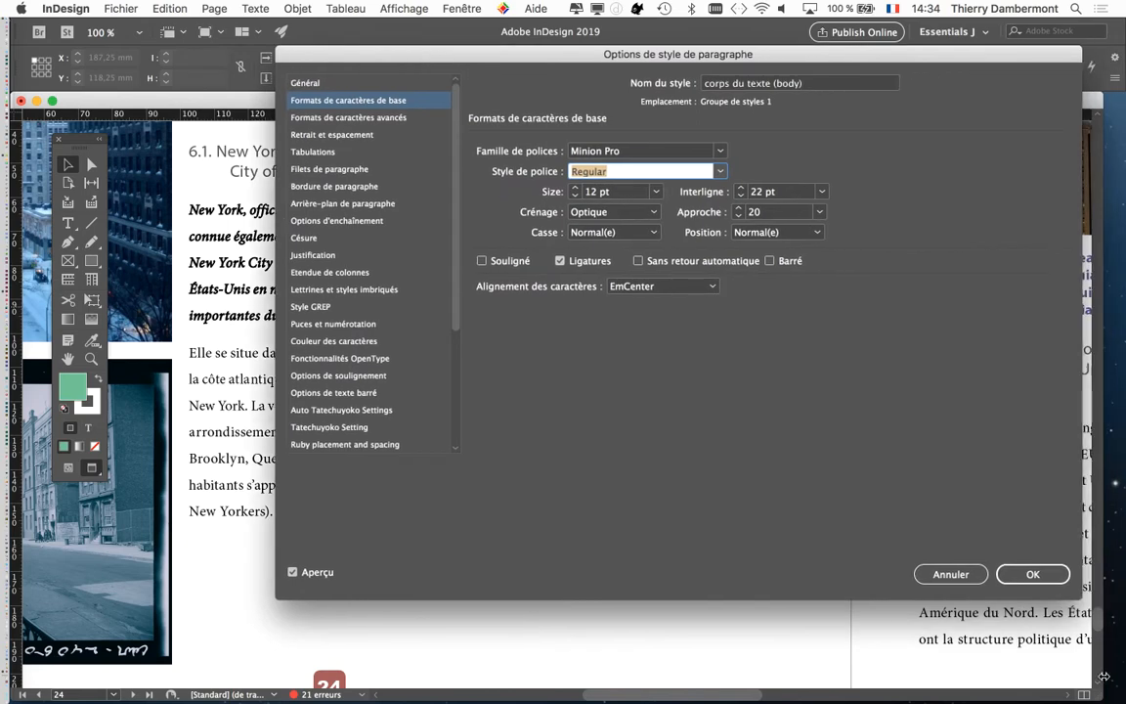
left_click(1026, 574)
key("super+minus")
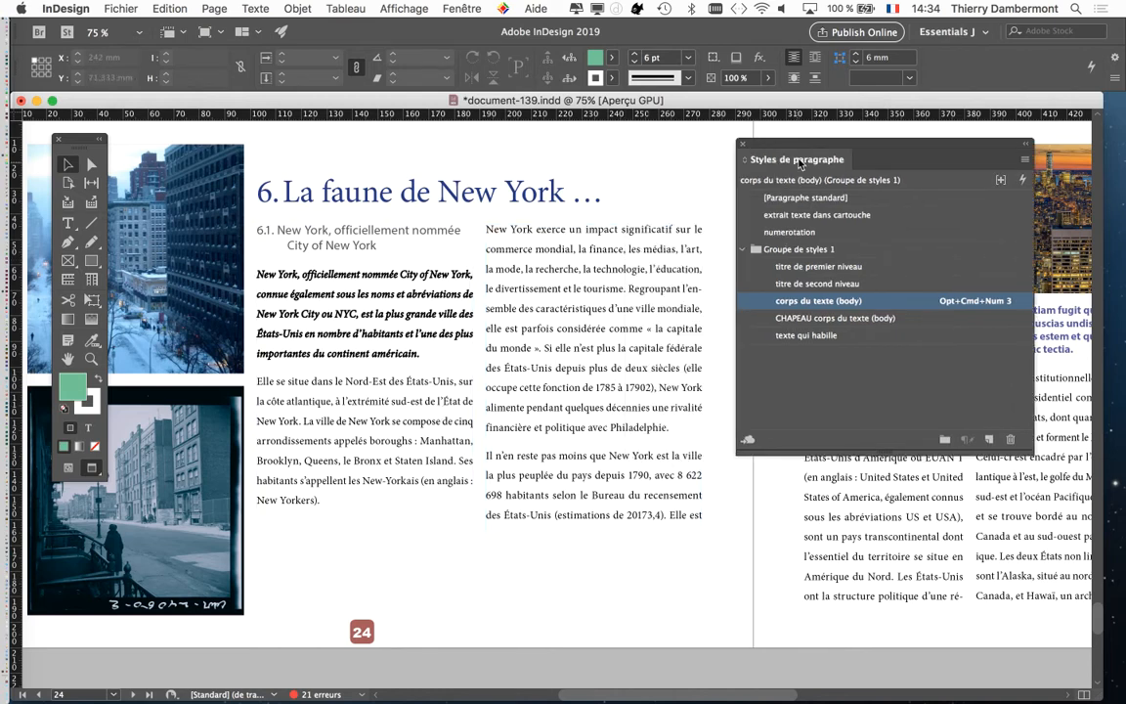
left_click_drag(799, 164, 565, 535)
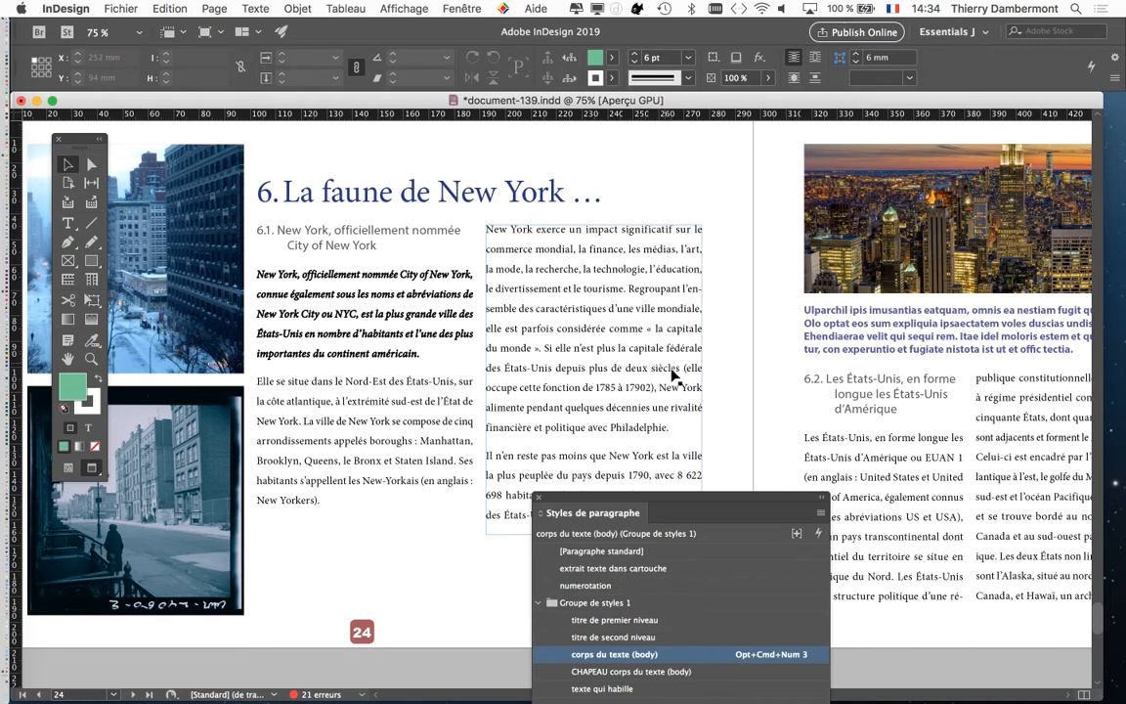
- Move the Styles de paragraphe panel clear of section 6.2 on page 25 and activate the Type tool for its text
scroll(548, 297, "right", 3)
scroll(549, 297, "down", 1)
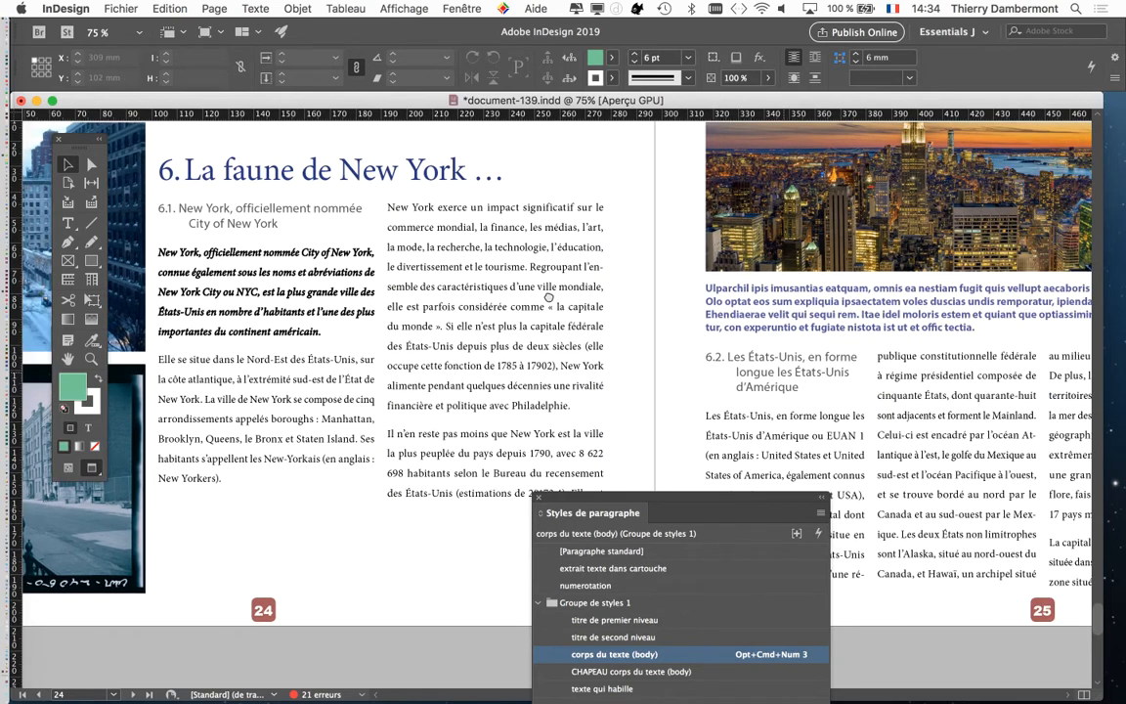
scroll(548, 297, "right", 10)
scroll(548, 297, "down", 4)
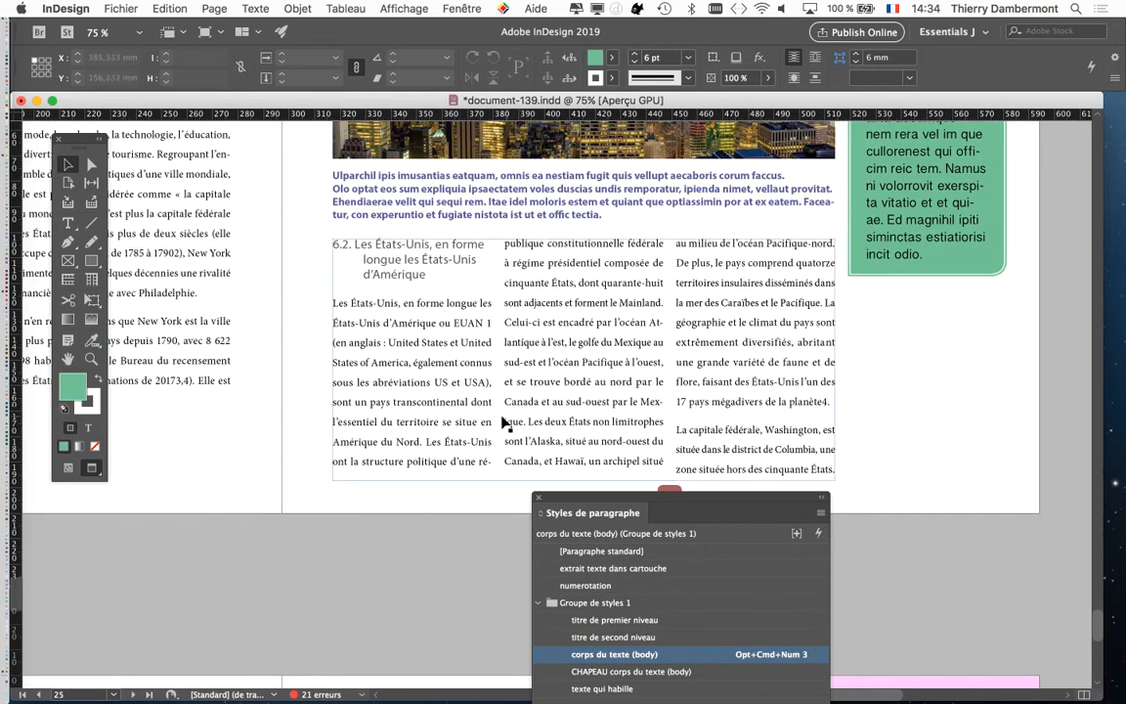
scroll(505, 423, "up", 1)
left_click_drag(589, 498, 827, 558)
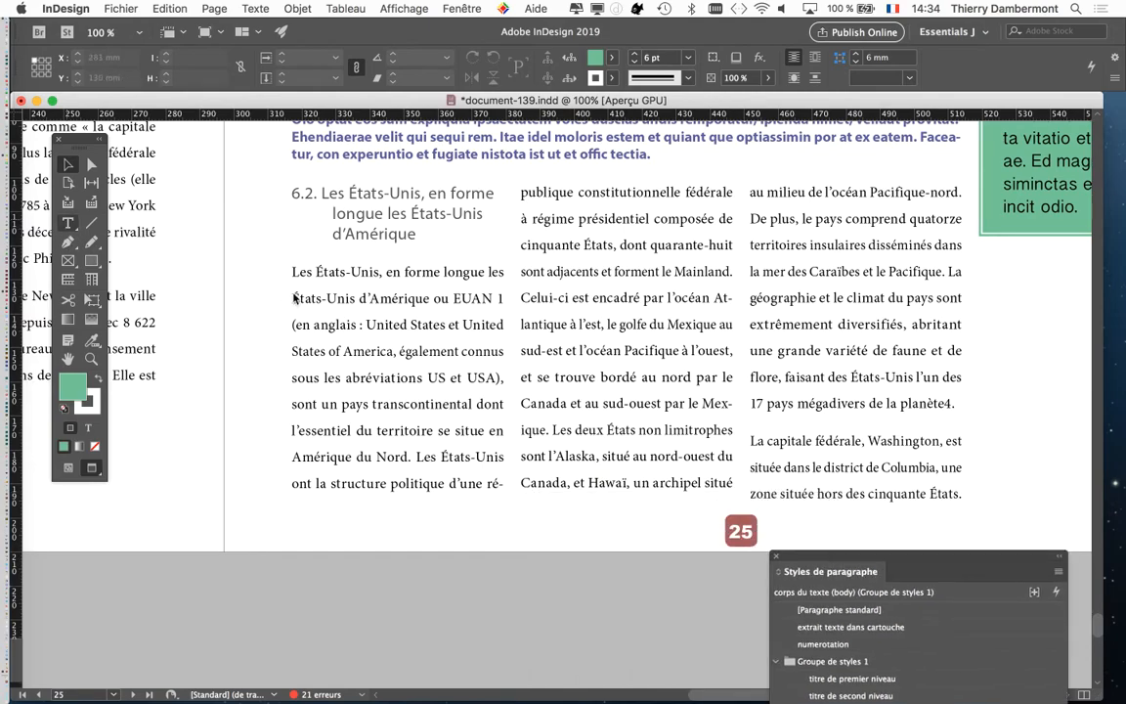
key("t")
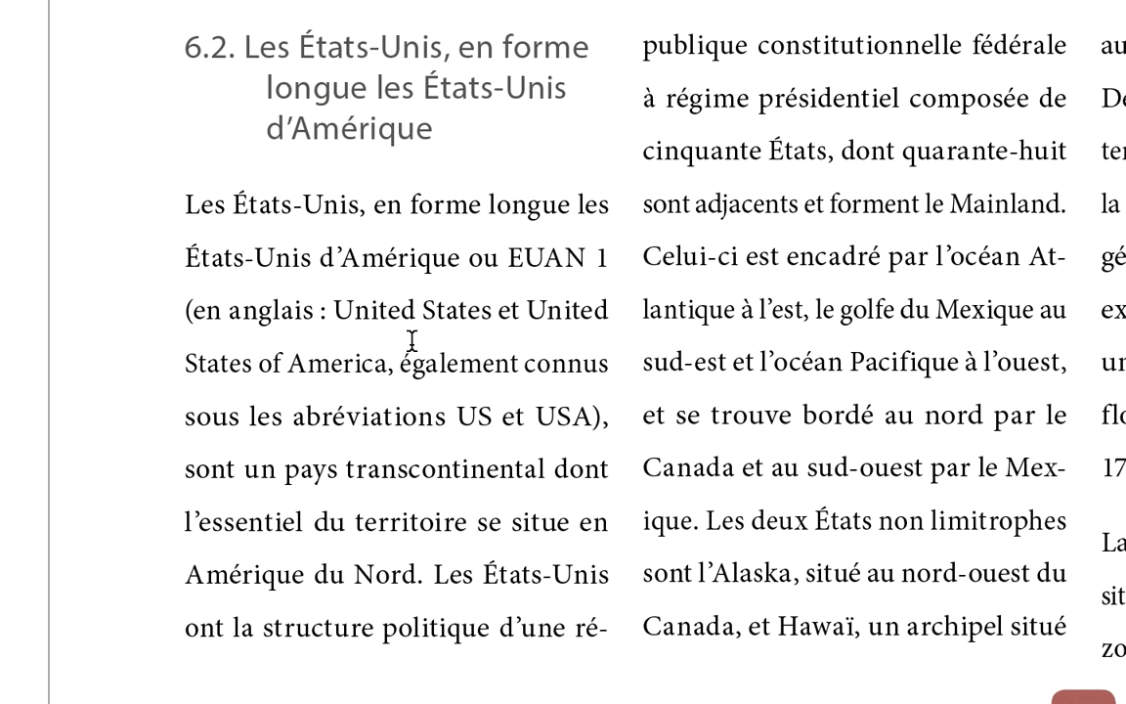